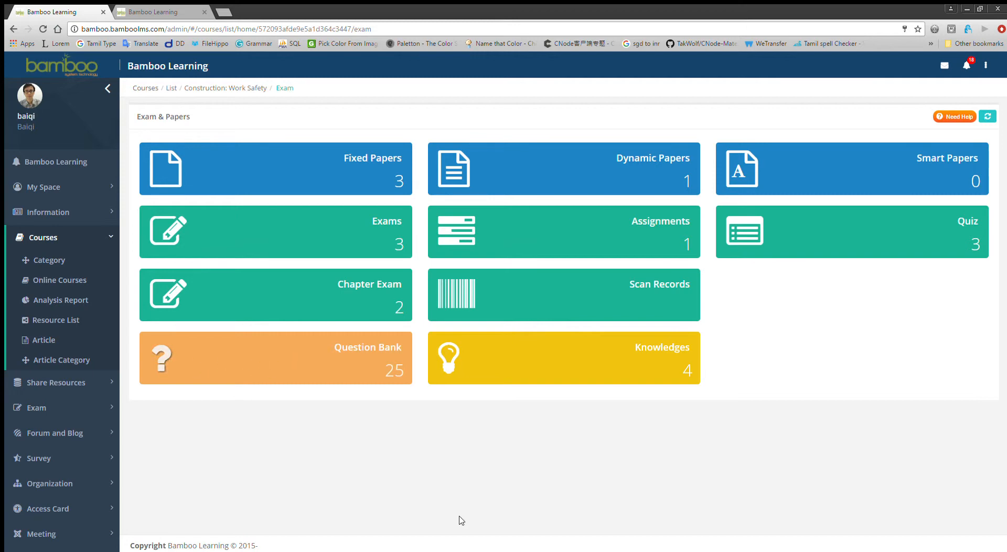
- Start a new Multiple Choice question in the course's question bank with the content "Where is Singapore?"
click(200, 360)
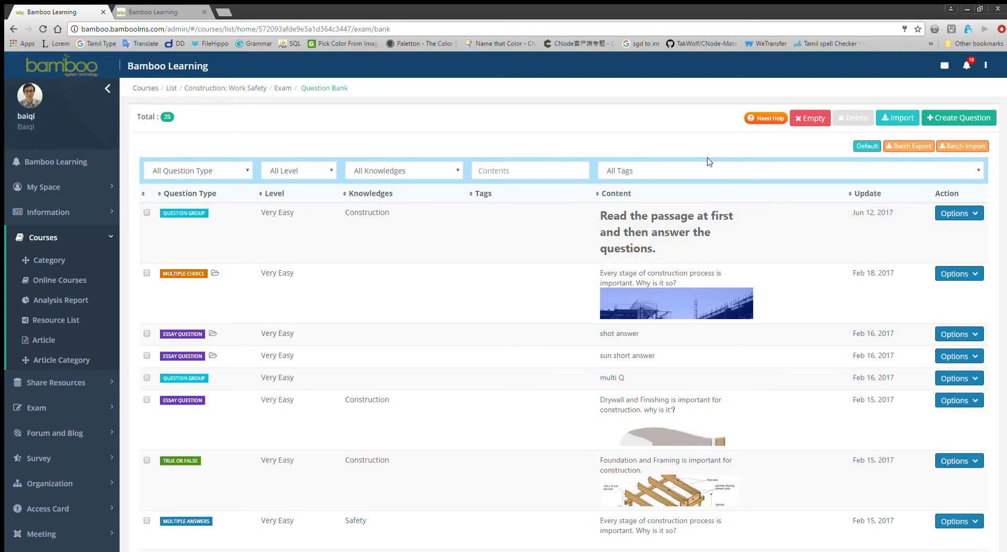
click(948, 119)
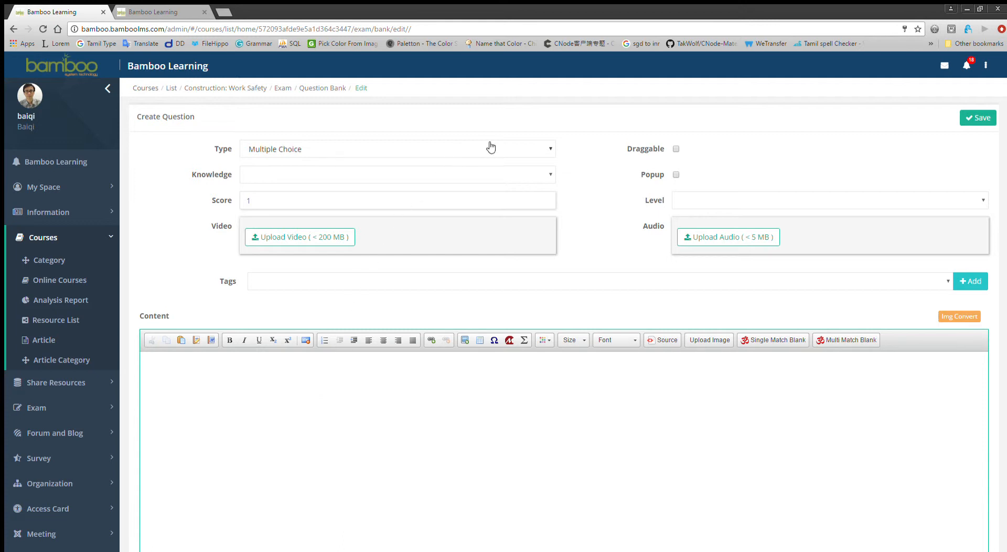
click(365, 150)
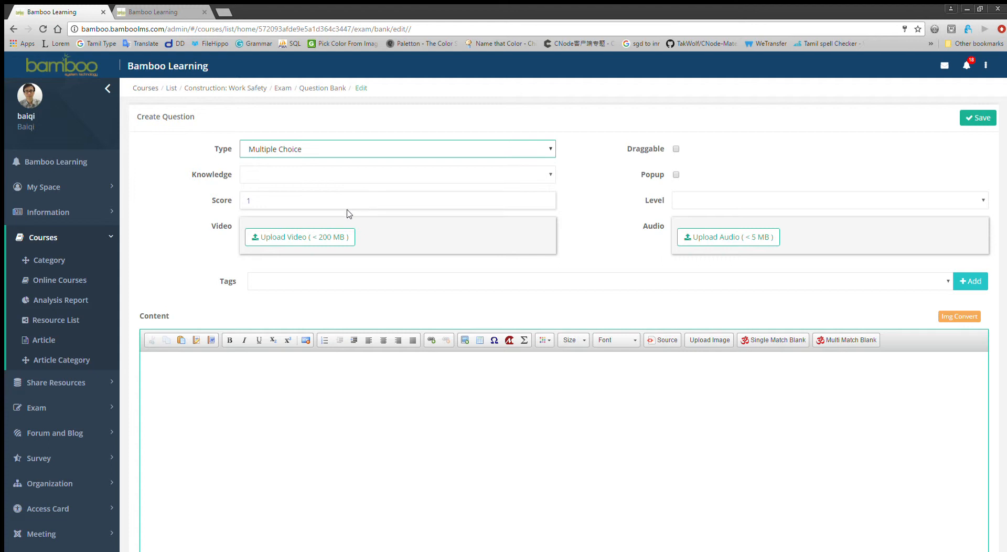
click(271, 414)
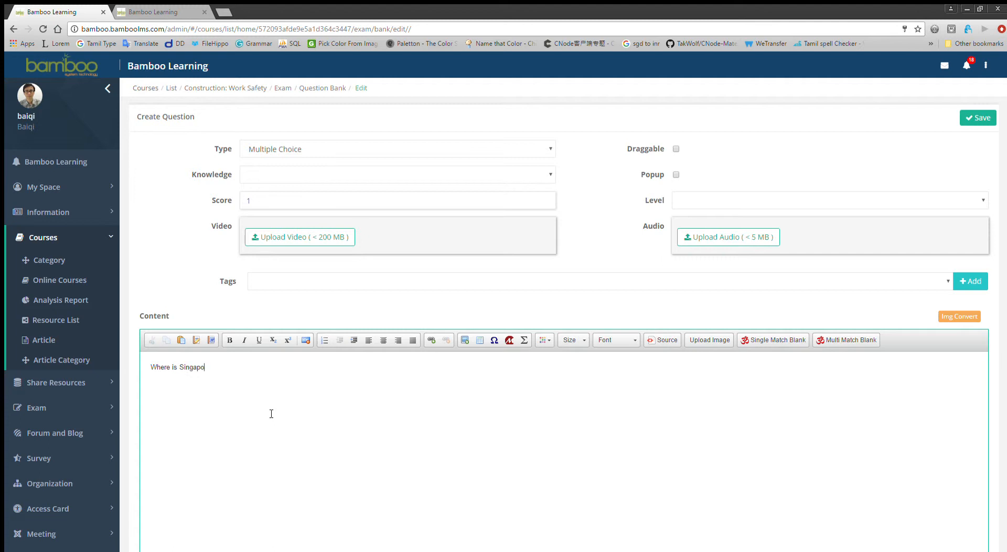
- Add two more answer options and fill options A, B and C with "In Asia", "In Europe" and "In Africa"
scroll(275, 410, down, 7)
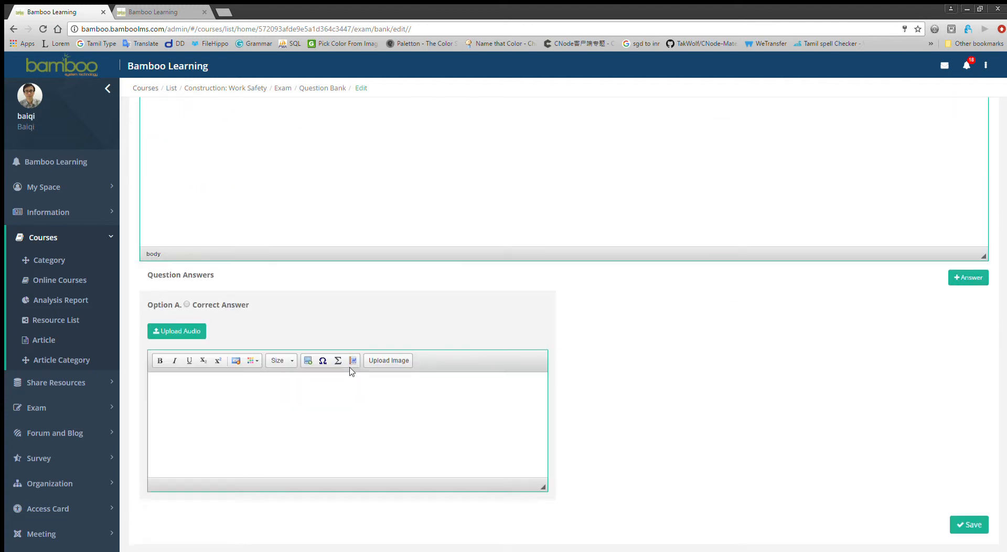
click(980, 227)
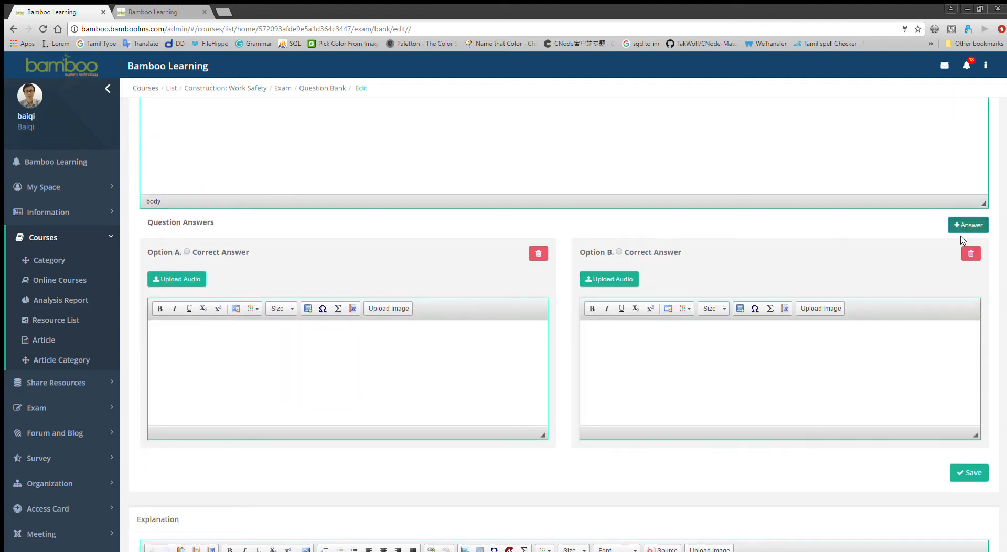
click(965, 226)
click(369, 342)
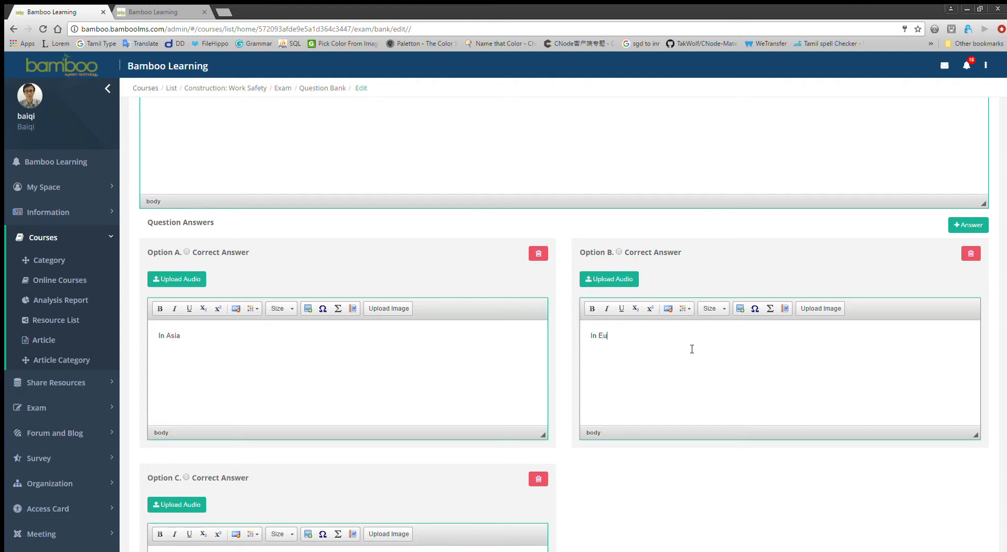
scroll(692, 349, down, 3)
click(379, 429)
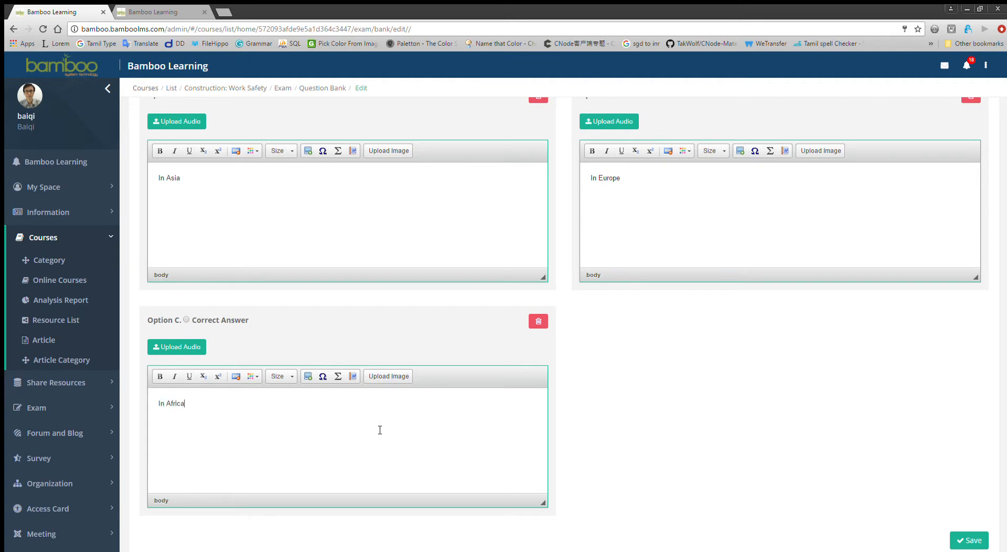
- Mark option A, "In Asia", as the correct answer and save the question
scroll(407, 324, up, 3)
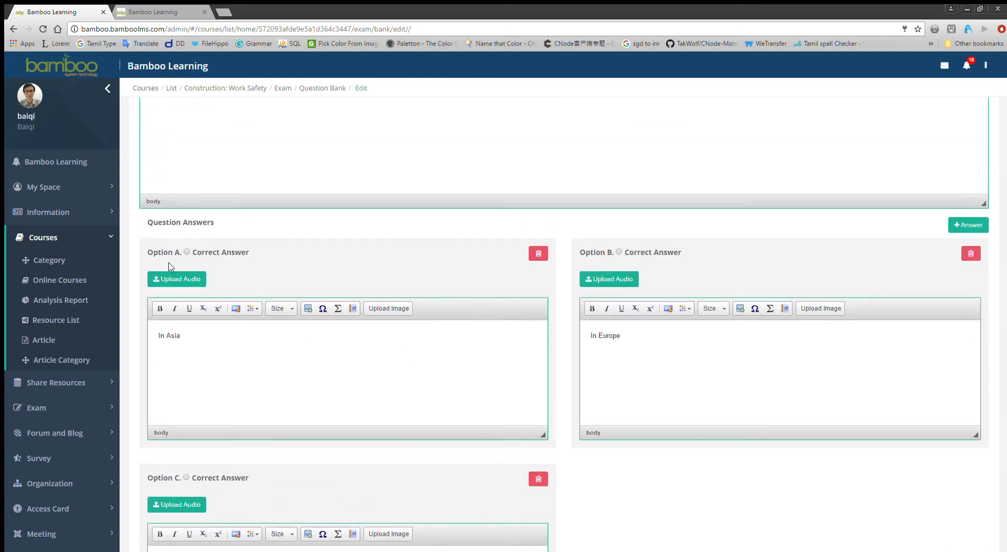
click(186, 251)
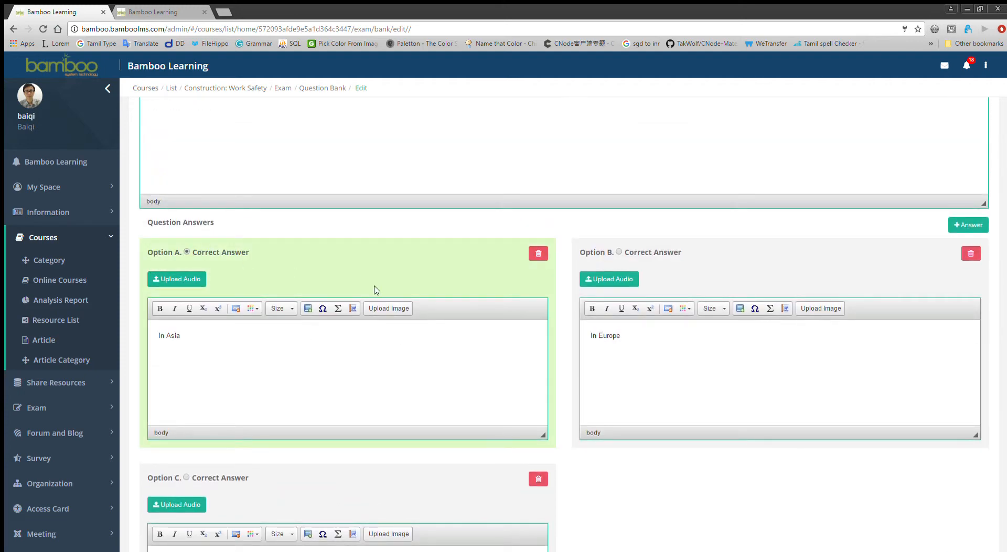
scroll(802, 299, down, 10)
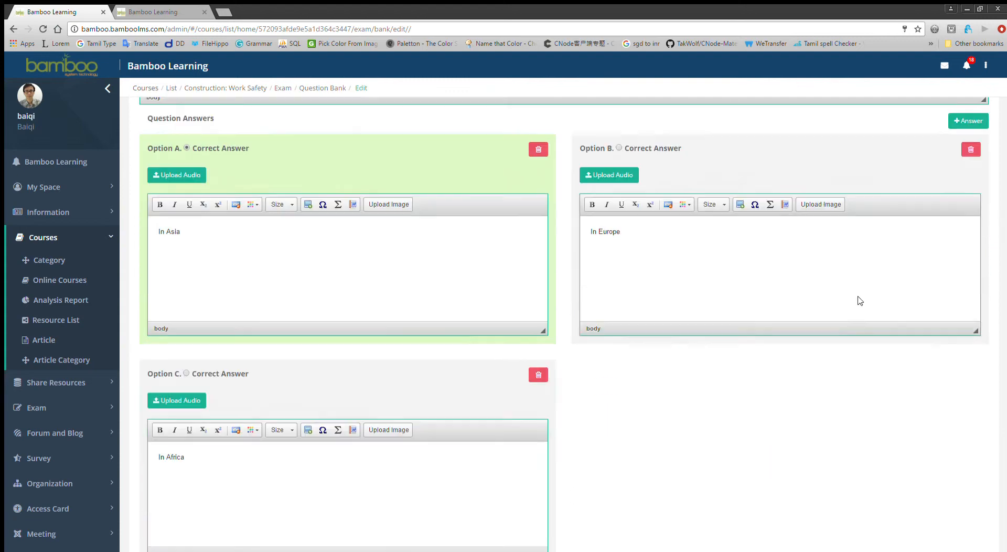
click(968, 224)
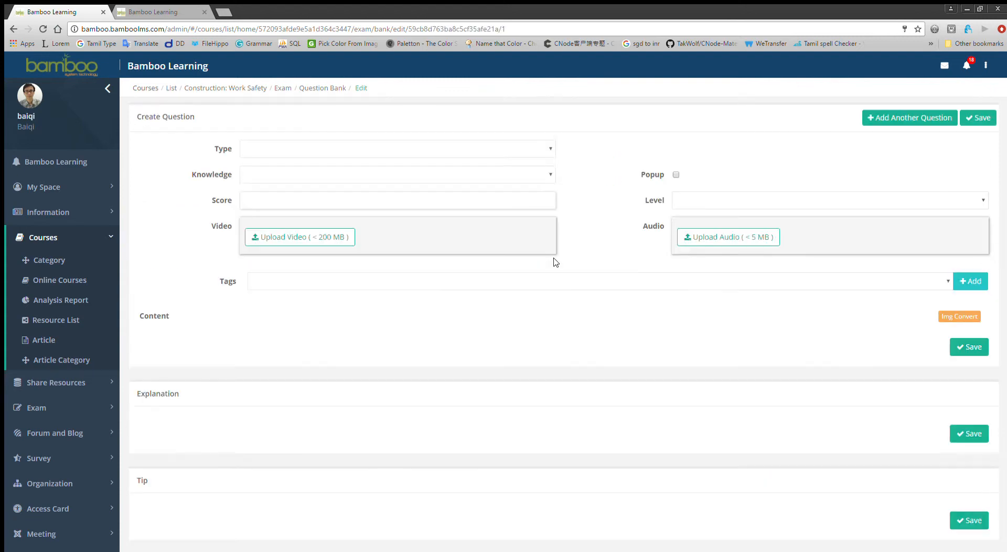
- Return to the question bank, import questions from an xls file and confirm the import
click(318, 88)
click(613, 184)
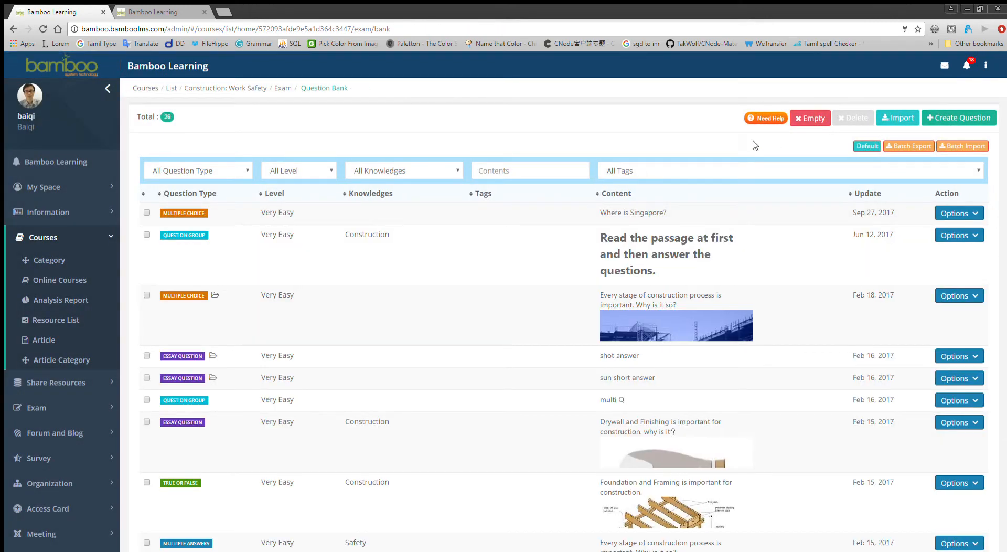
click(911, 120)
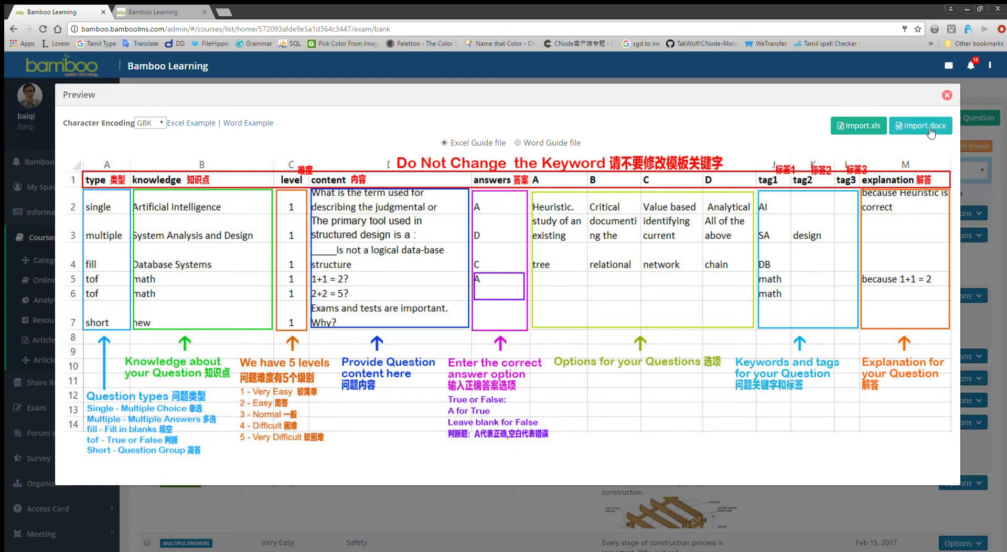
click(858, 130)
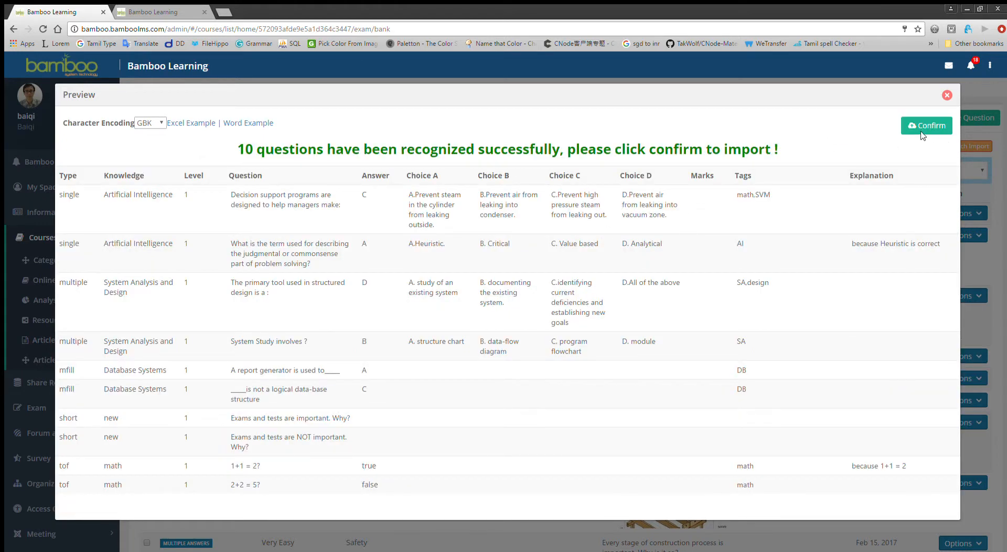
click(921, 132)
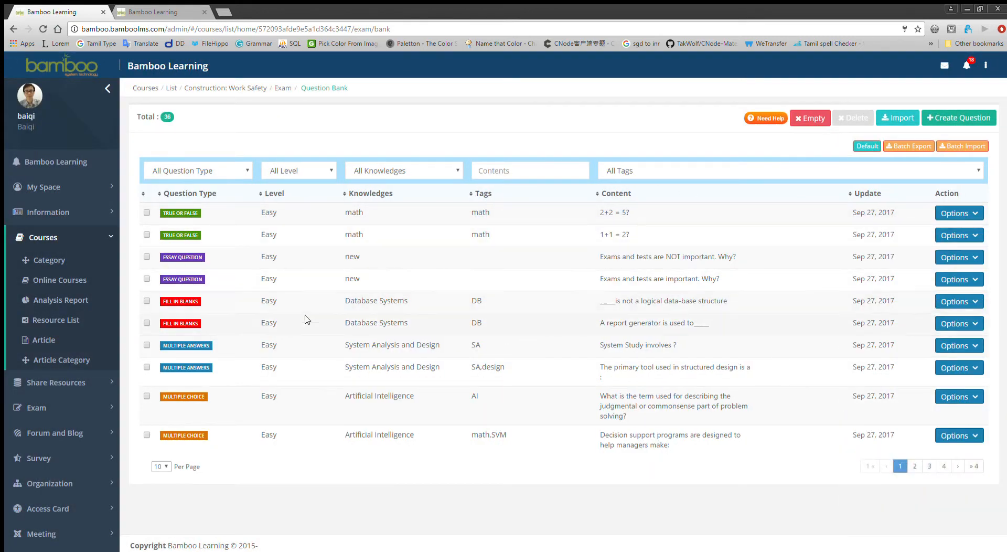
- Create and save a fixed paper titled "Fix paper", keeping the 60-minute time limit
click(279, 88)
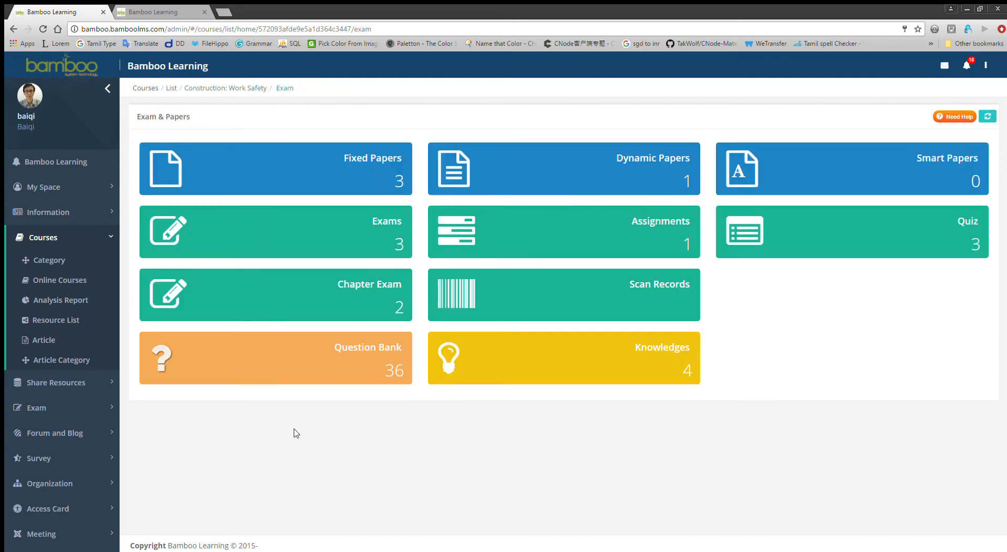
click(189, 167)
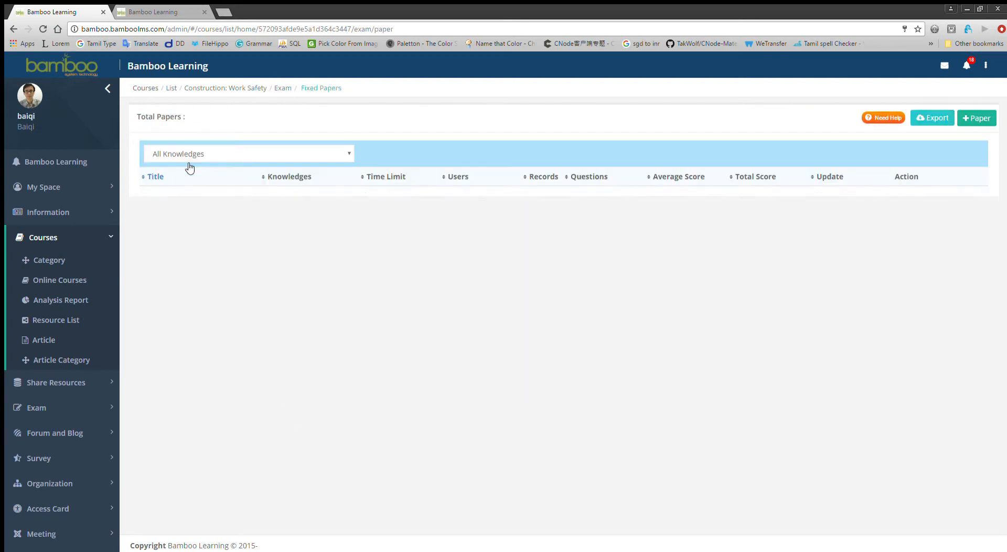
click(981, 119)
click(521, 127)
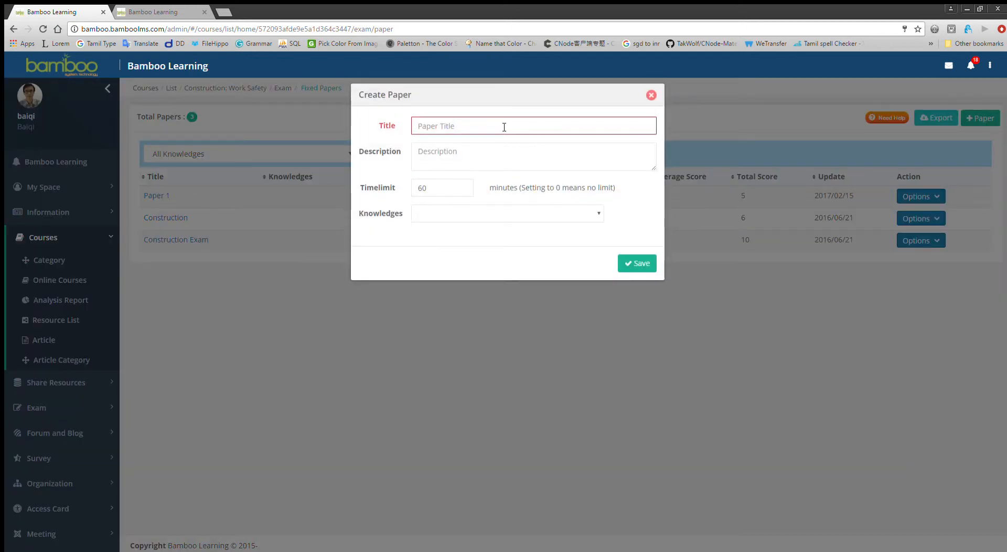
text(Fix paper)
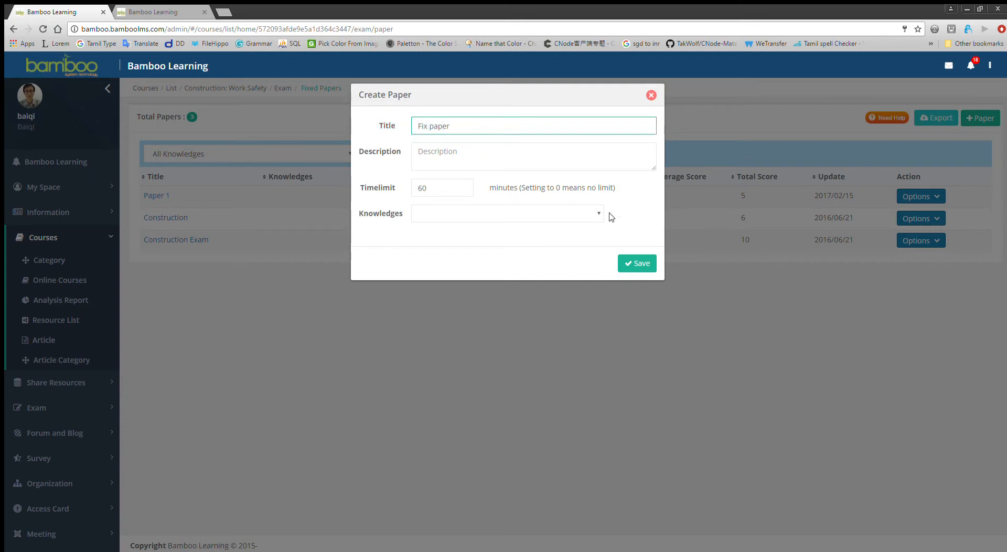
click(445, 160)
click(631, 256)
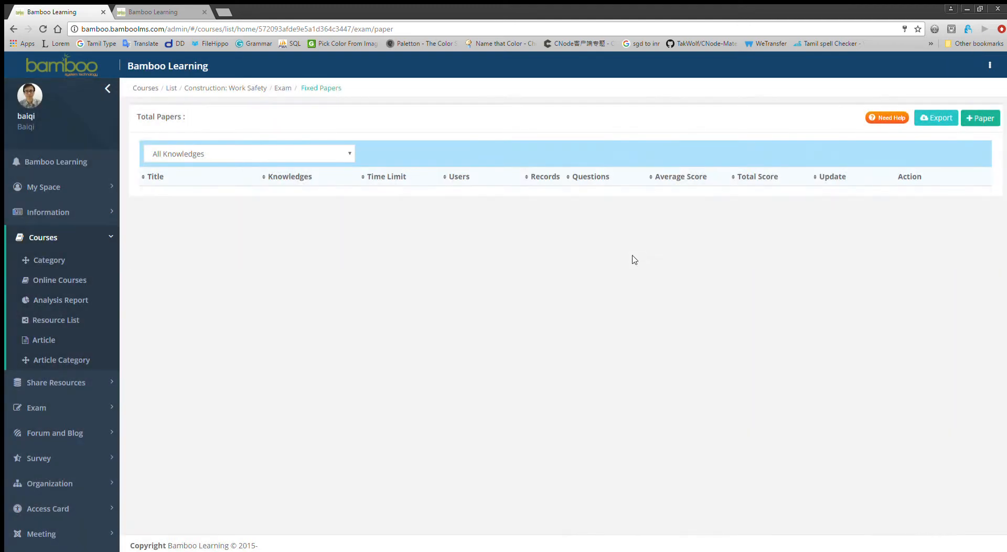
- Edit the questions of "Fix paper" and add the first five available questions from the question bank
click(916, 196)
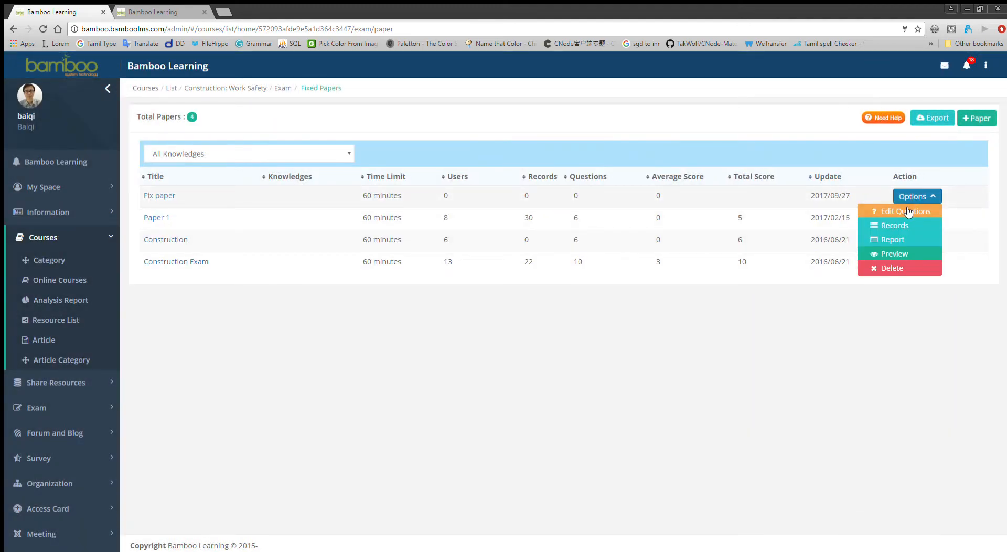
click(904, 209)
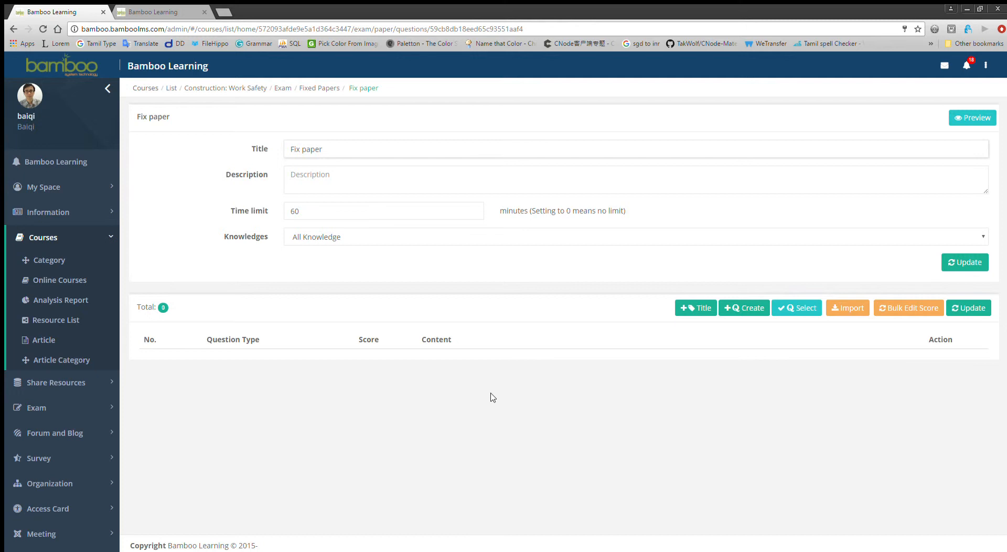
click(801, 313)
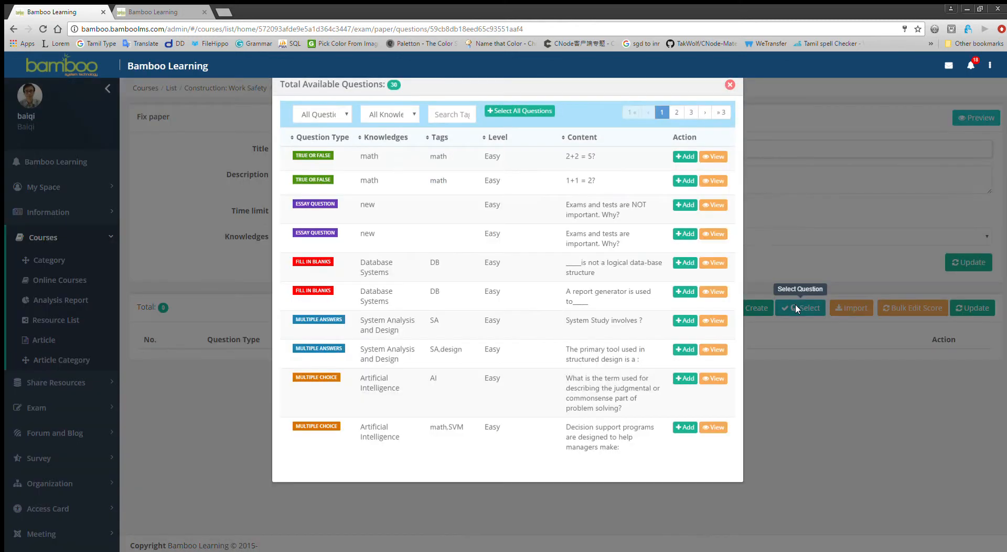
click(684, 167)
click(684, 191)
click(684, 215)
click(684, 244)
click(684, 272)
click(729, 95)
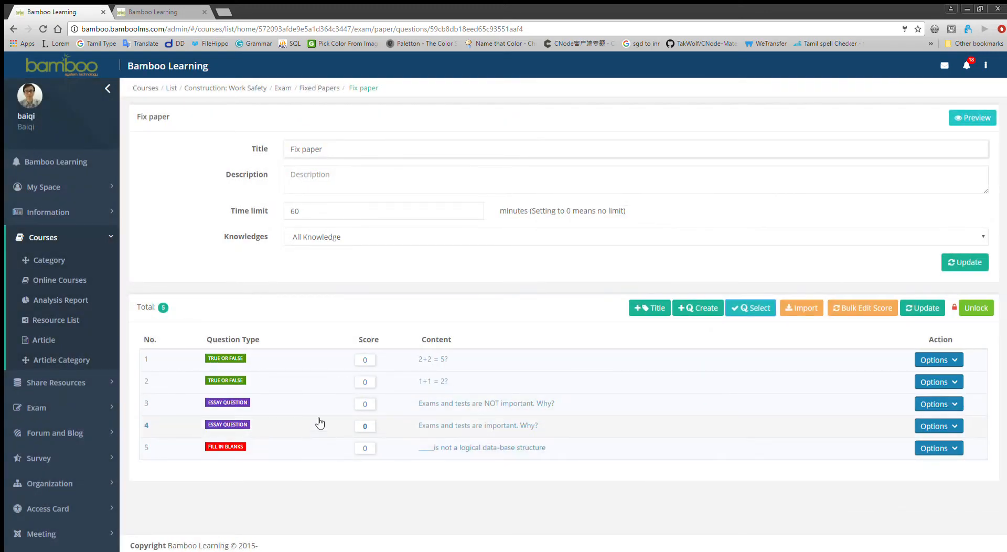
- Bulk edit the score of all questions in the paper to 2 and update the question list
click(866, 308)
click(324, 116)
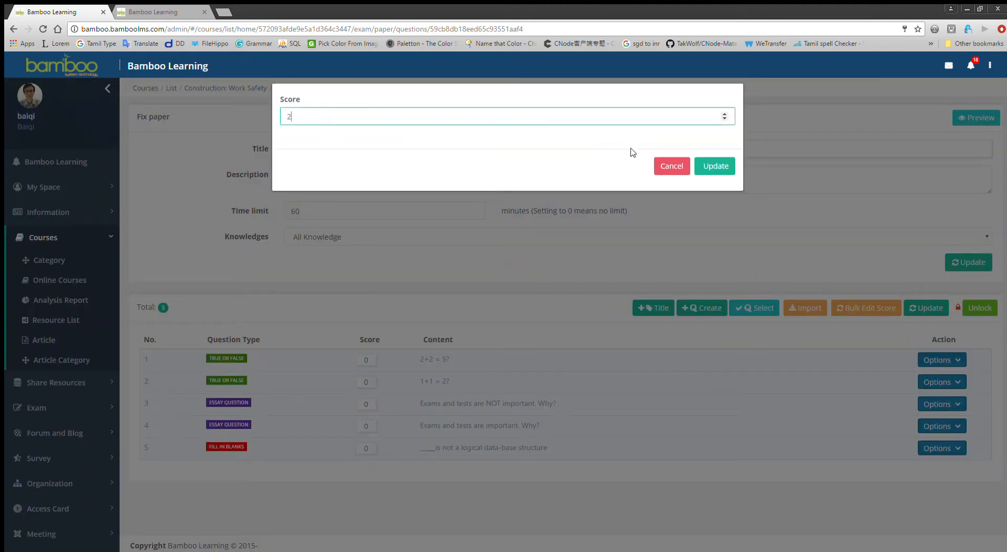
click(714, 165)
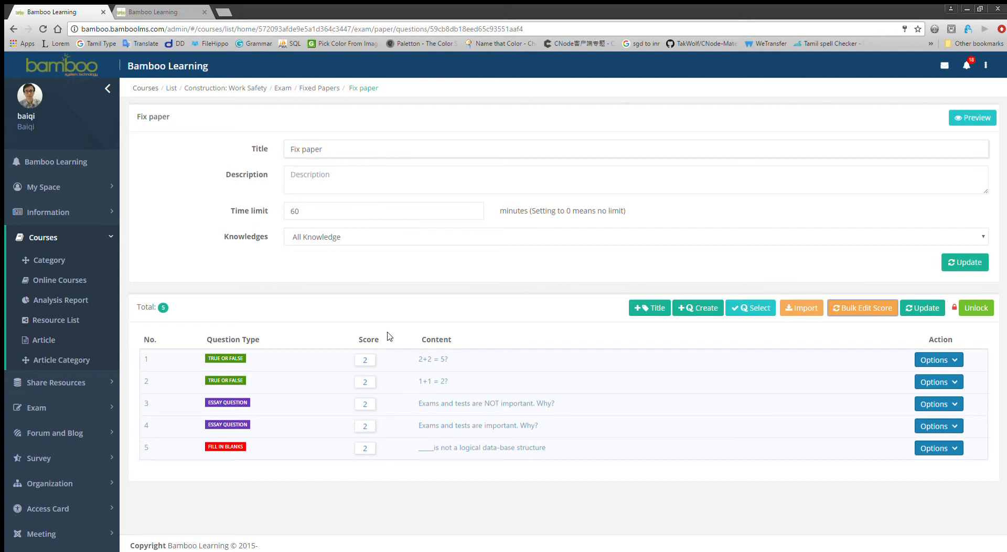
click(912, 309)
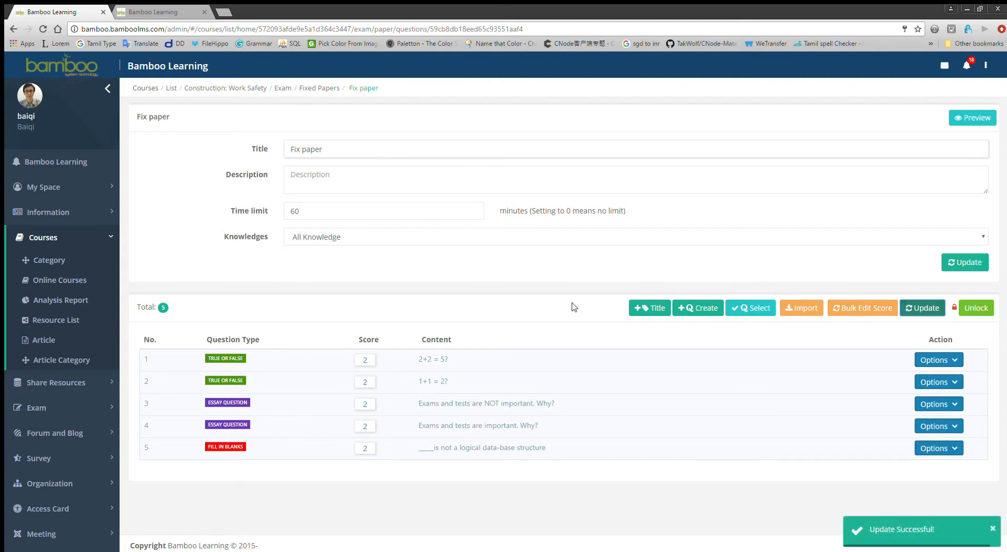
- Create a new exam in the course's exam list, name it "exam" and proceed to its settings
click(283, 88)
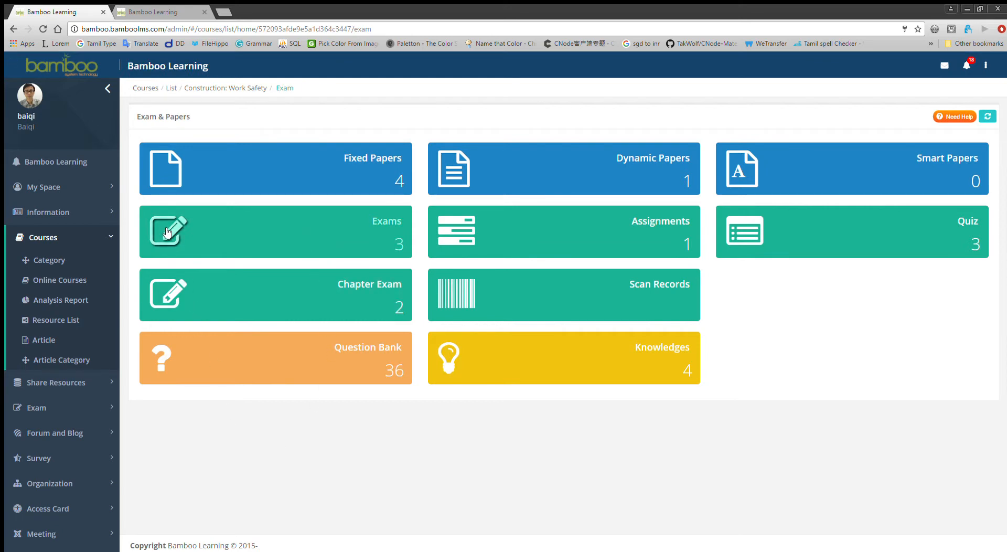
click(167, 233)
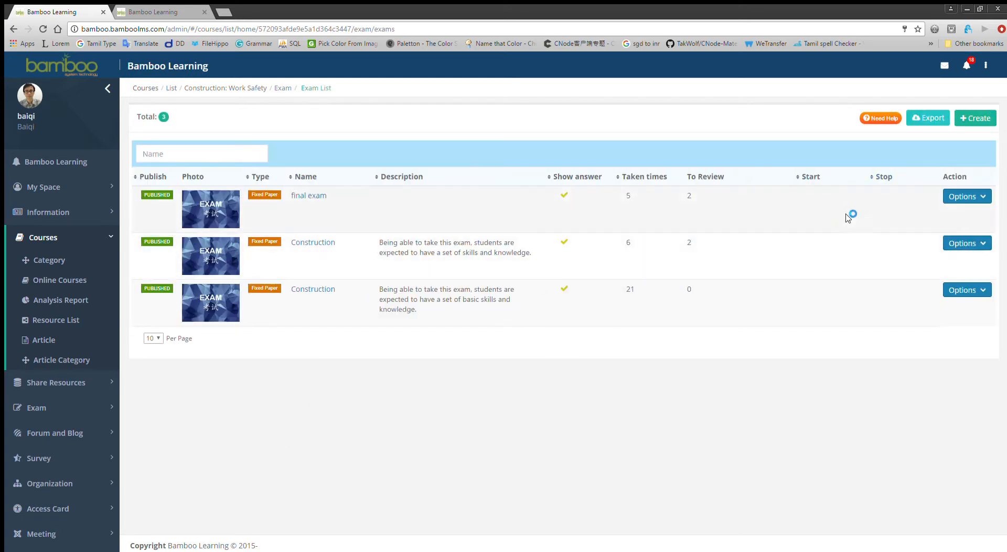
click(973, 121)
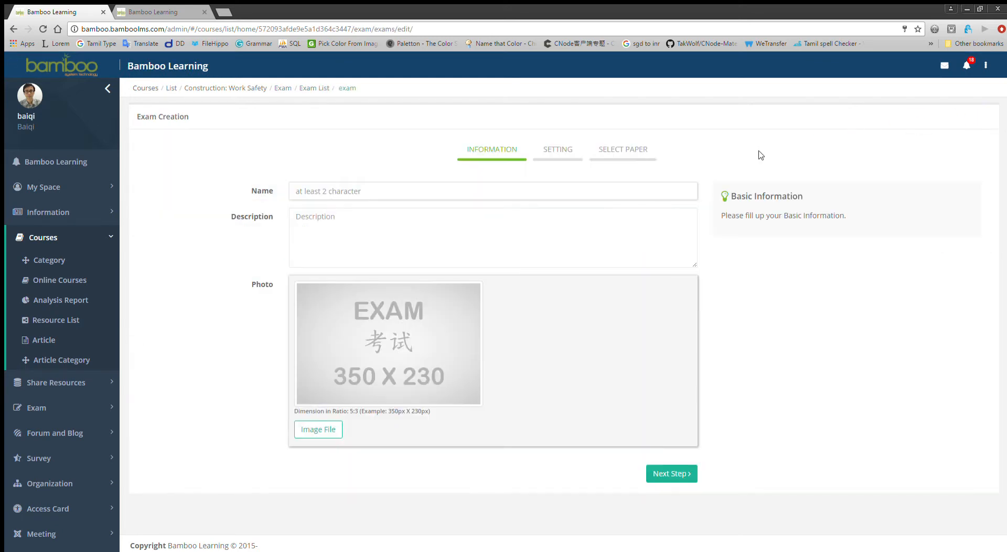
click(353, 193)
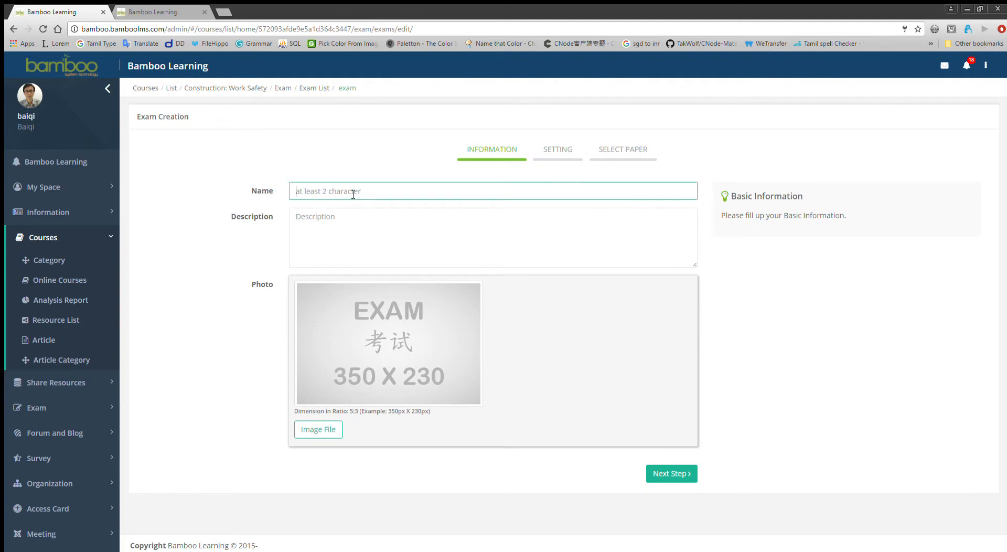
text(E)
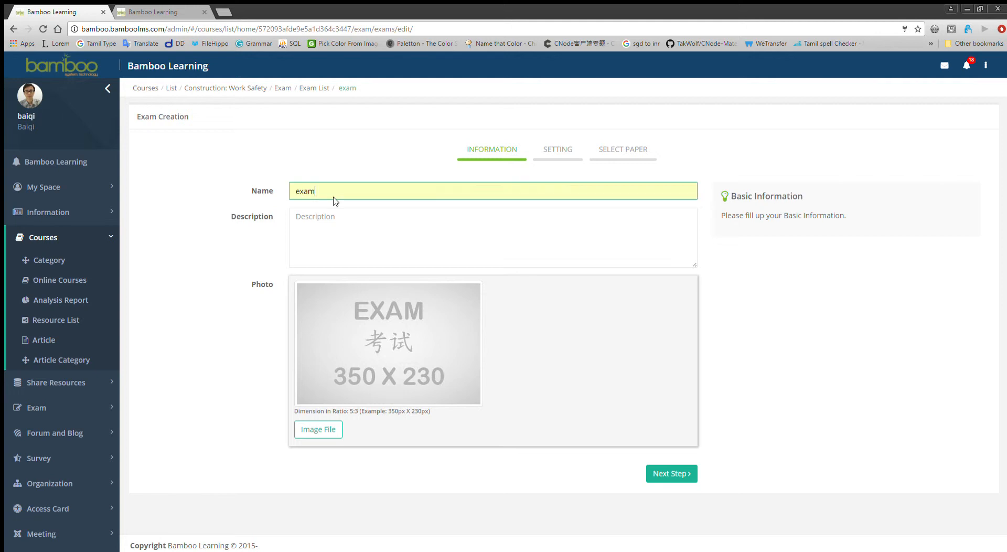
click(667, 472)
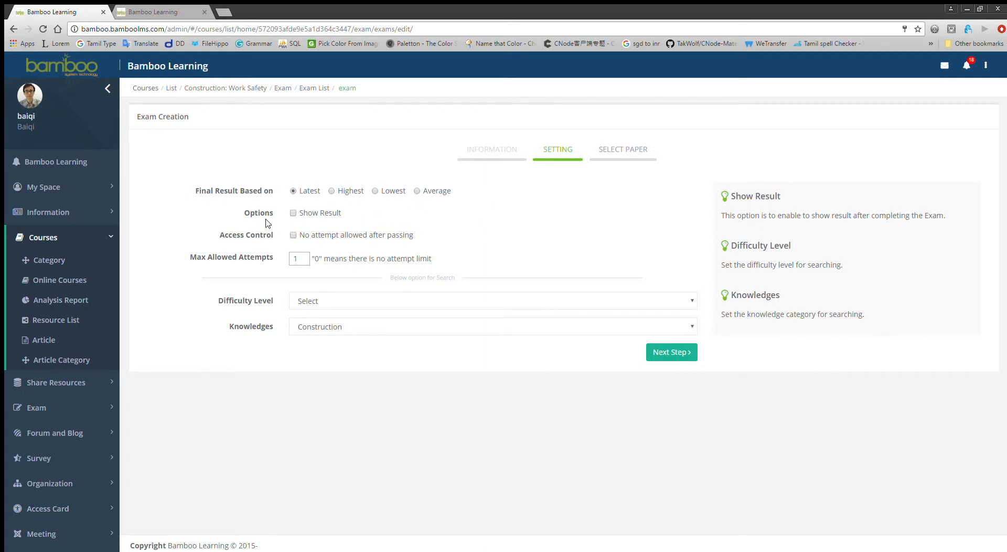
- Enable Show Result, set the maximum allowed attempts to 5 and continue to paper selection
click(293, 213)
text(5)
click(675, 355)
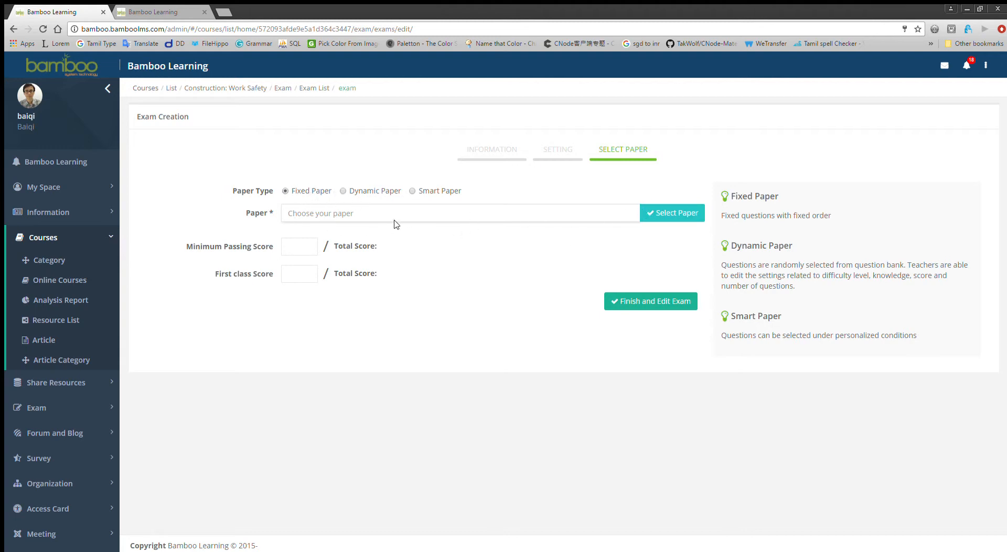
- Select "Fix paper" for the exam, set the minimum passing score to 6 and first class score to 8, and finish creation
click(675, 217)
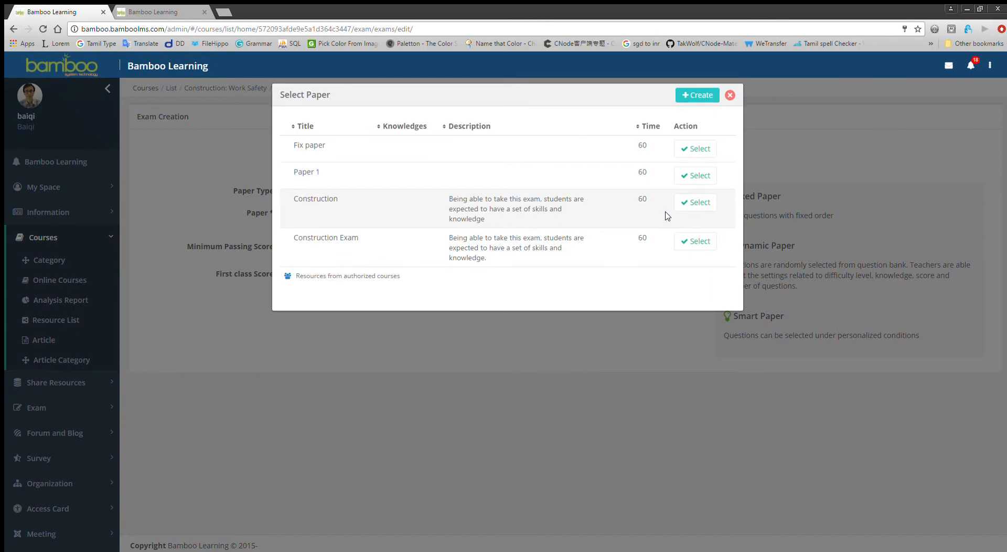
click(706, 149)
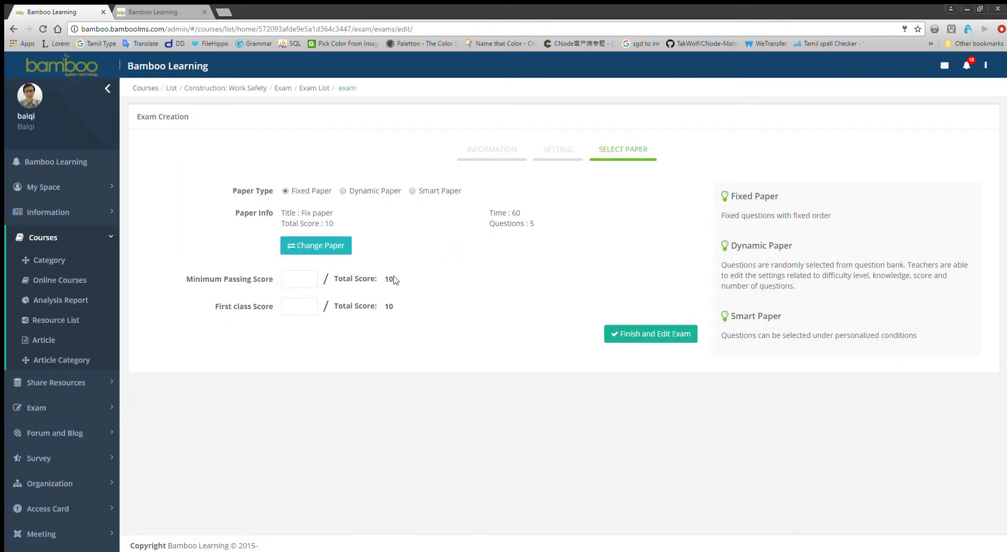
click(292, 281)
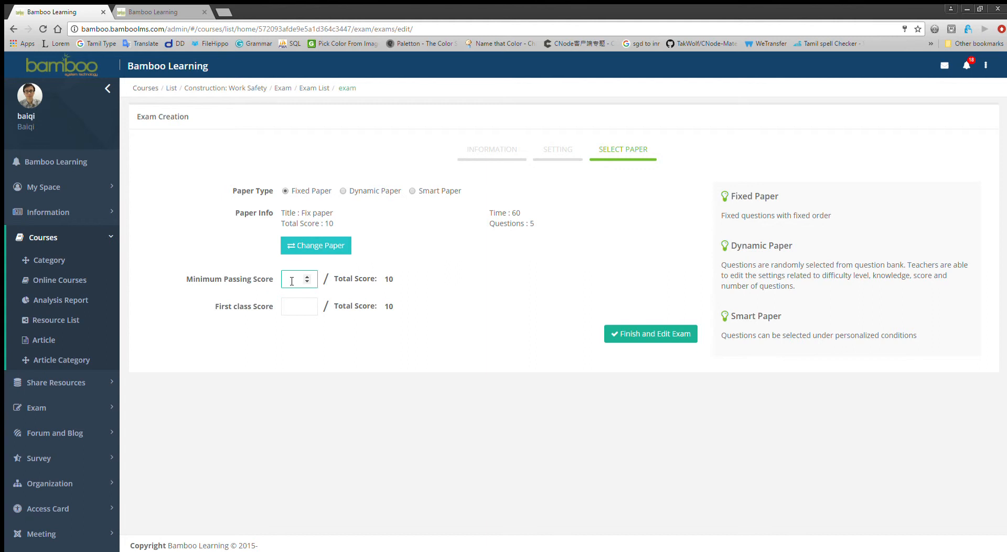
text(6)
click(290, 308)
text(8)
click(335, 393)
click(660, 338)
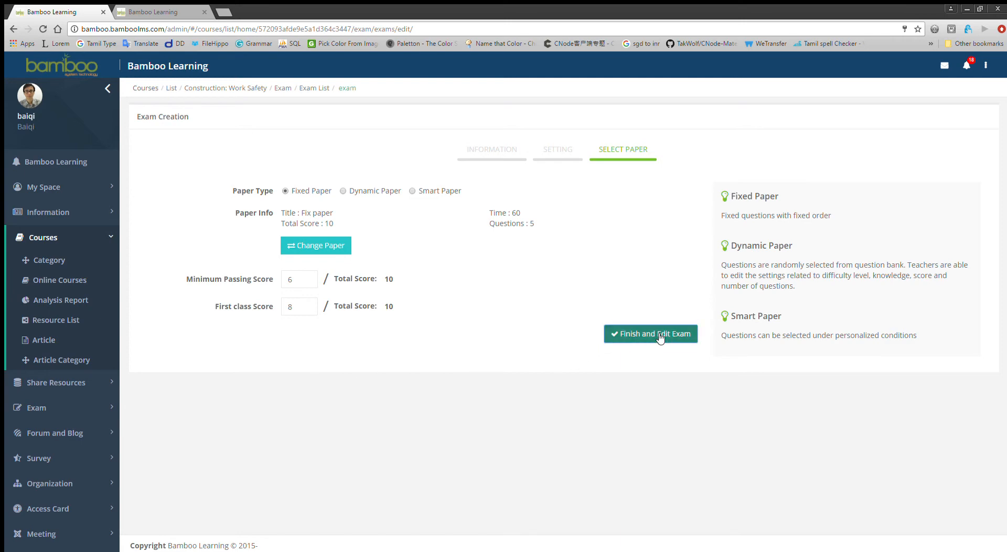